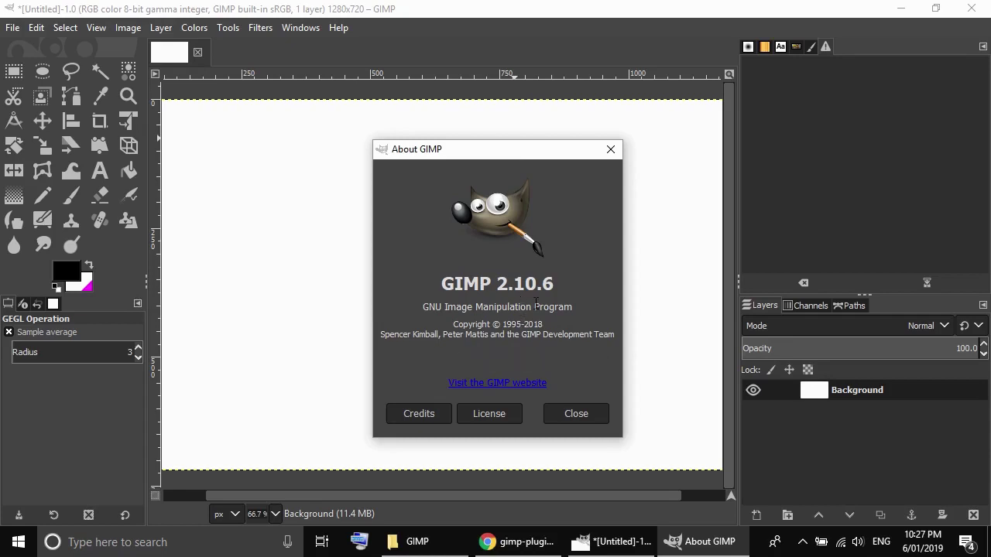
# - Show the GitHub page with the layerfx.2.8.py plug-in source from gimp-plugin-registry
pyautogui.click(523, 546)
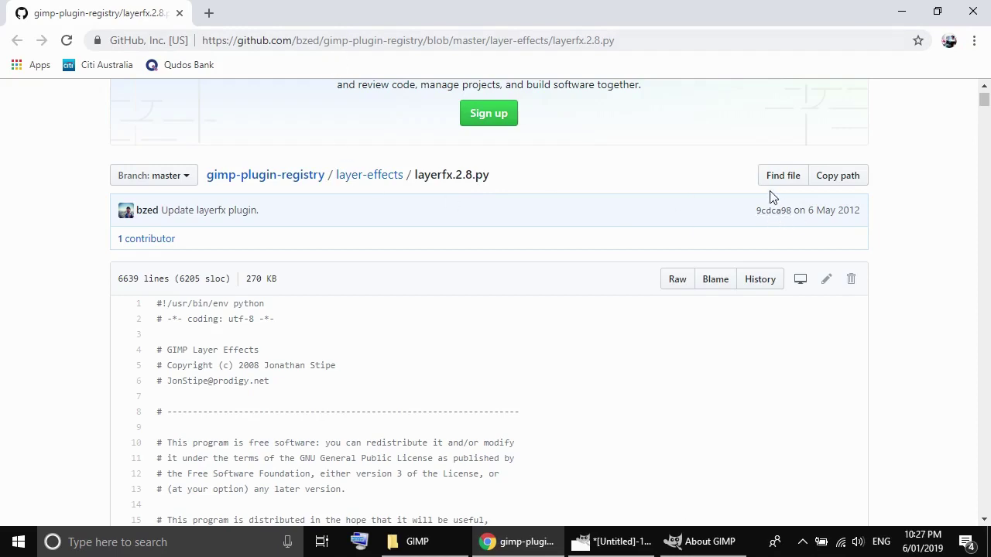
# - Copy the E:\bin\GIMP folder path from File Explorer's address bar
pyautogui.click(445, 550)
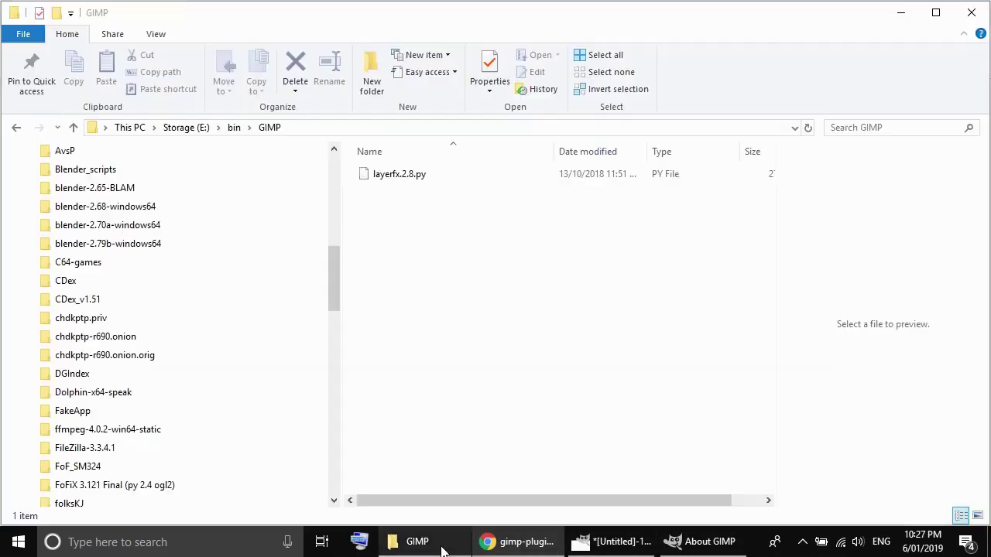
pyautogui.click(316, 128)
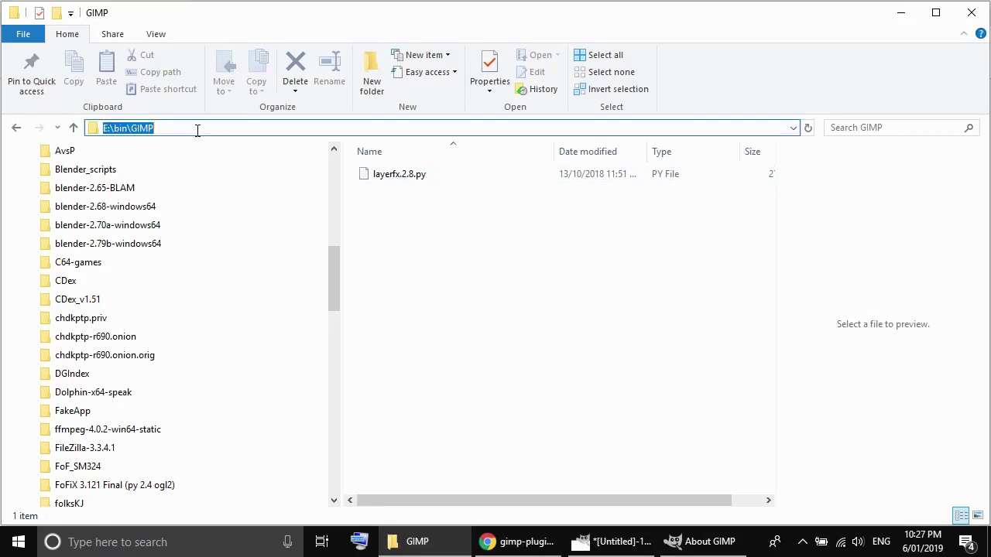
pyautogui.rightClick(135, 129)
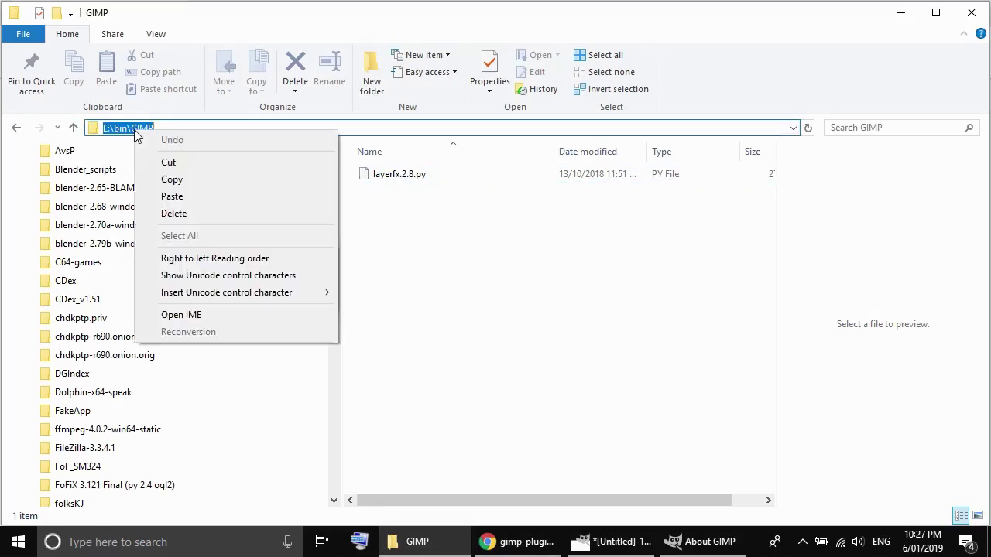
pyautogui.click(218, 183)
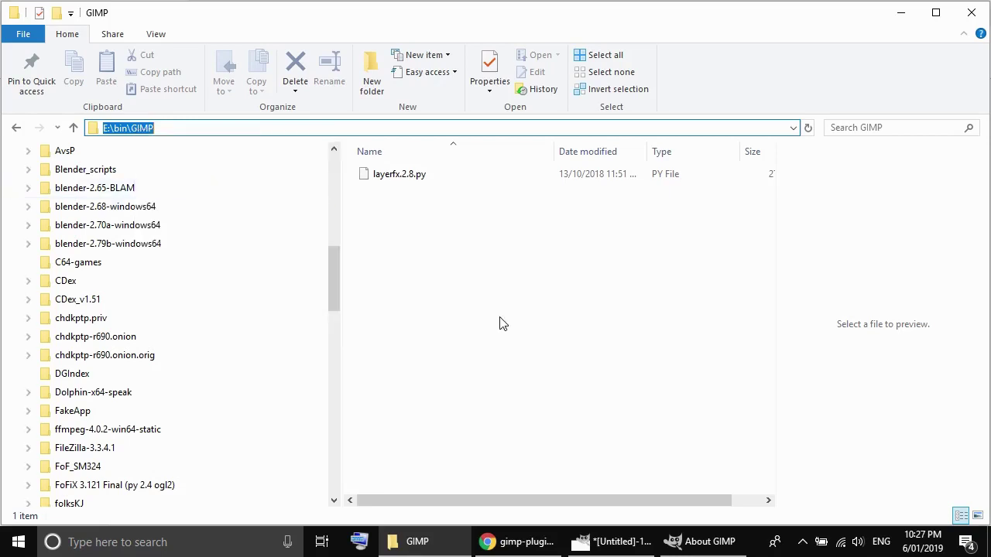
# - Close the About GIMP dialog and return to the GIMP image window
pyautogui.click(685, 544)
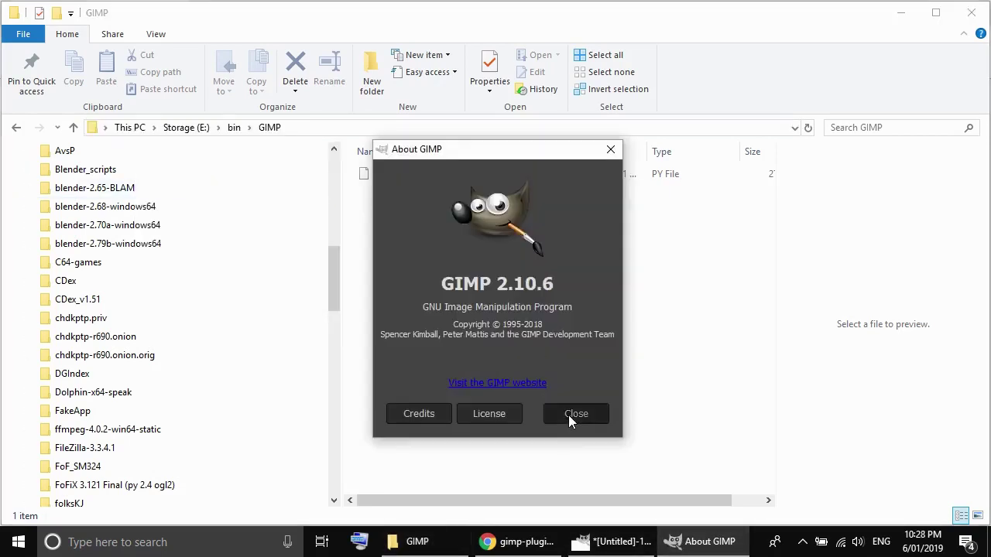
pyautogui.click(569, 416)
pyautogui.click(696, 542)
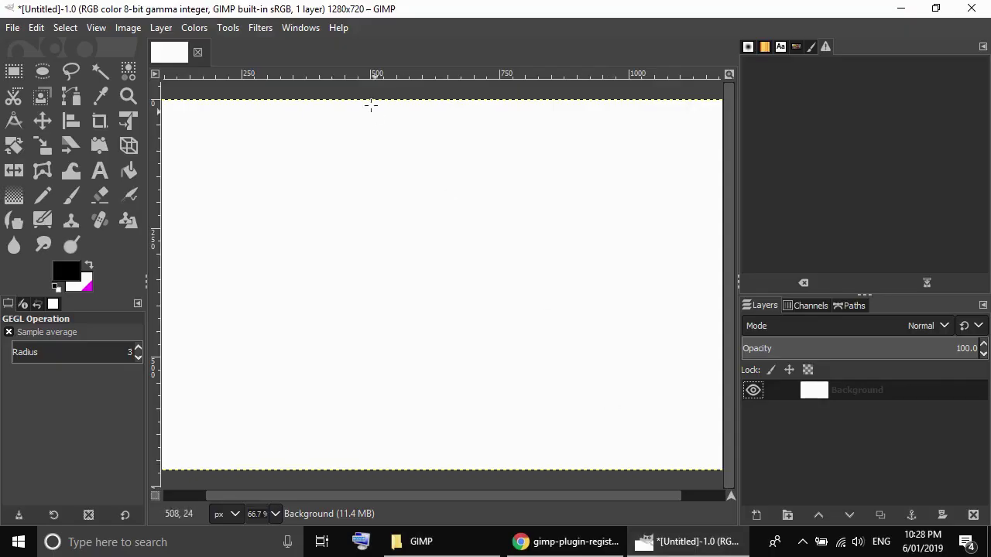
# - Add E:\bin\GIMP to the Plug-ins folders in Preferences and confirm
pyautogui.click(37, 27)
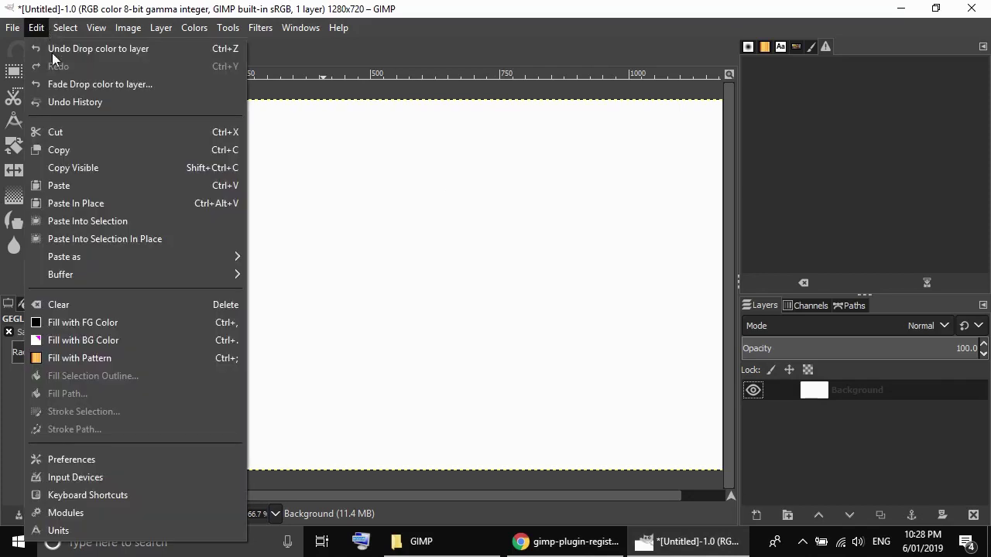
pyautogui.click(124, 464)
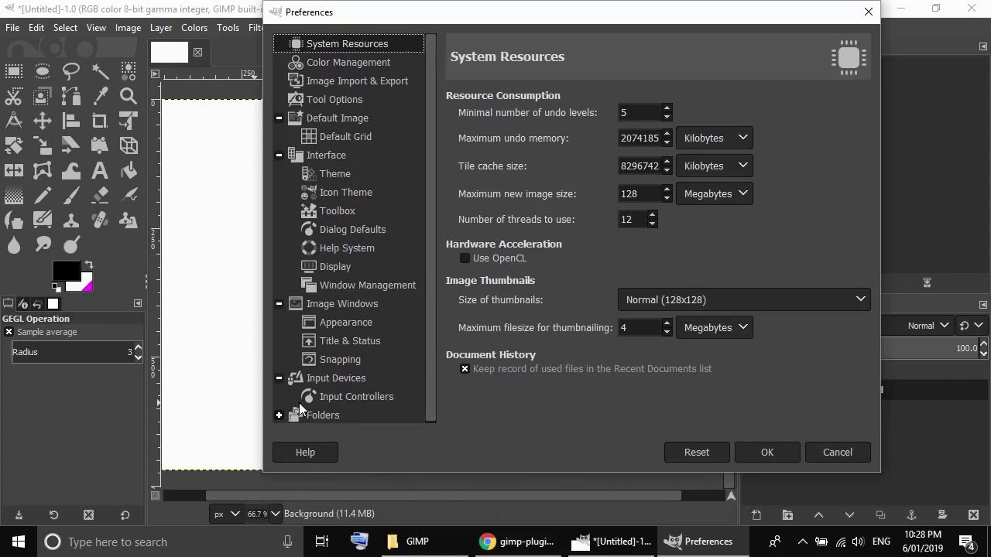
pyautogui.click(278, 415)
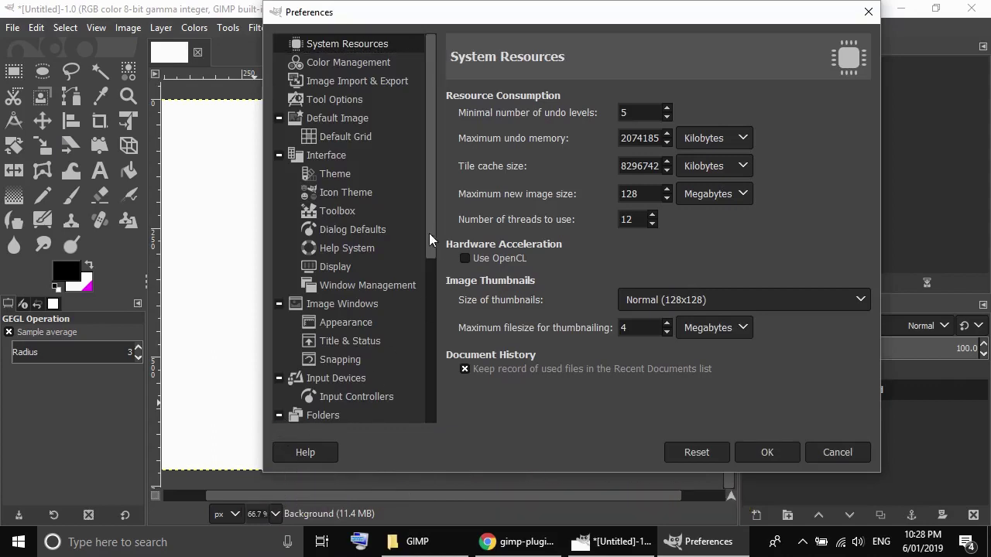
pyautogui.moveTo(429, 233); pyautogui.dragTo(423, 385)
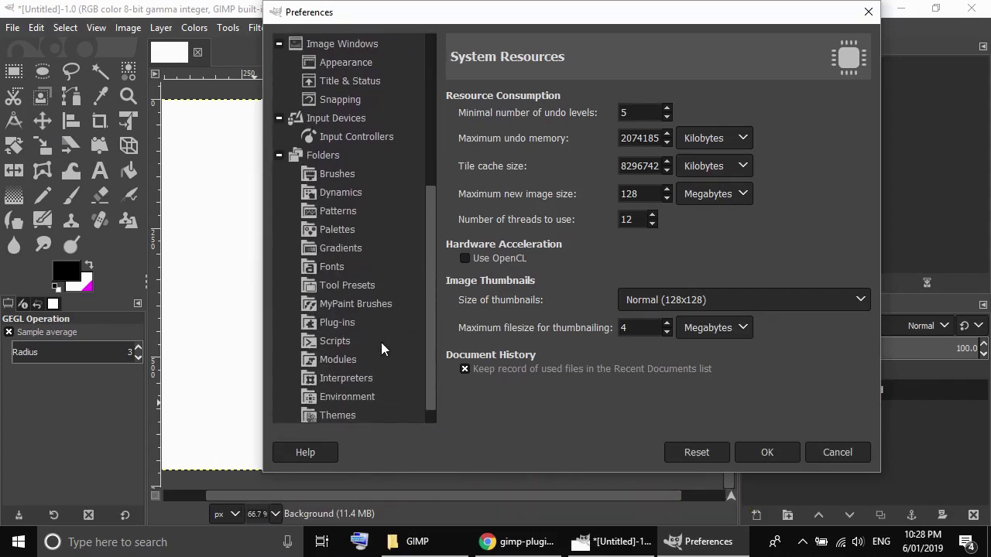
pyautogui.click(353, 322)
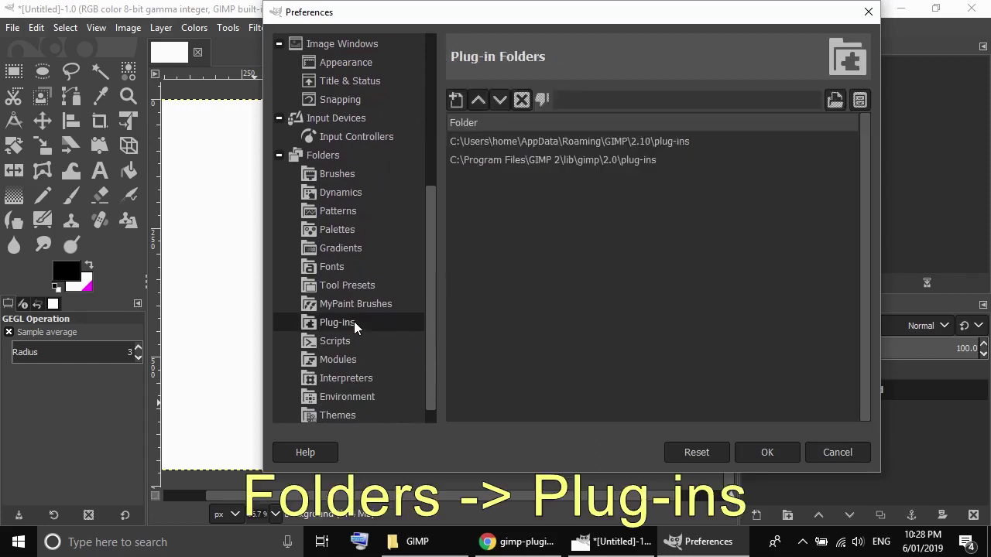
pyautogui.click(456, 102)
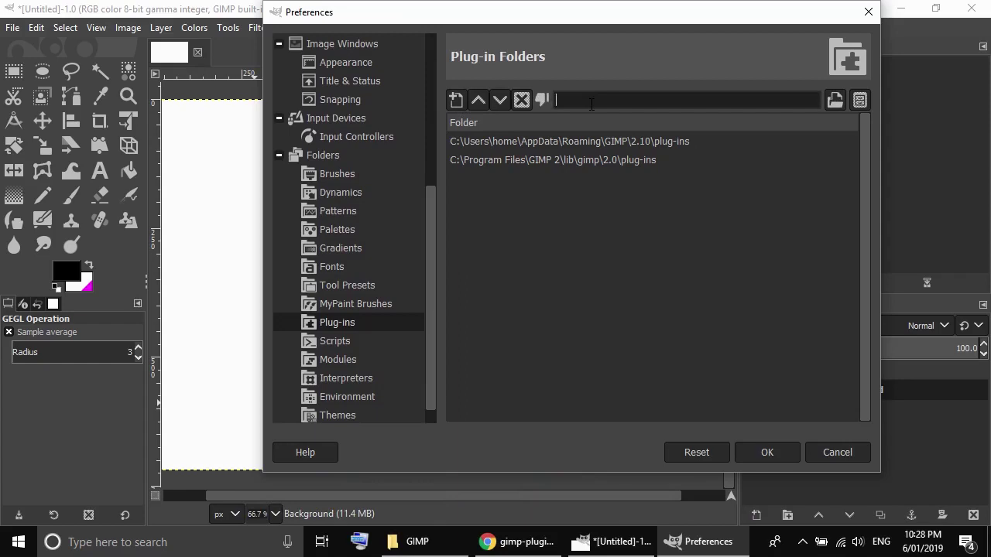
pyautogui.write('E:\\bin\\GIMP')
pyautogui.click(455, 102)
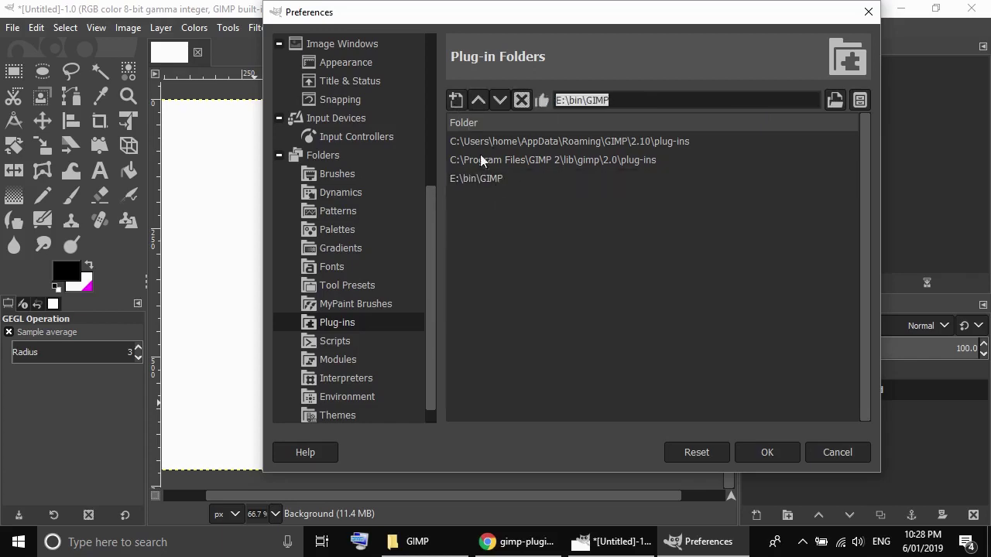
pyautogui.click(778, 449)
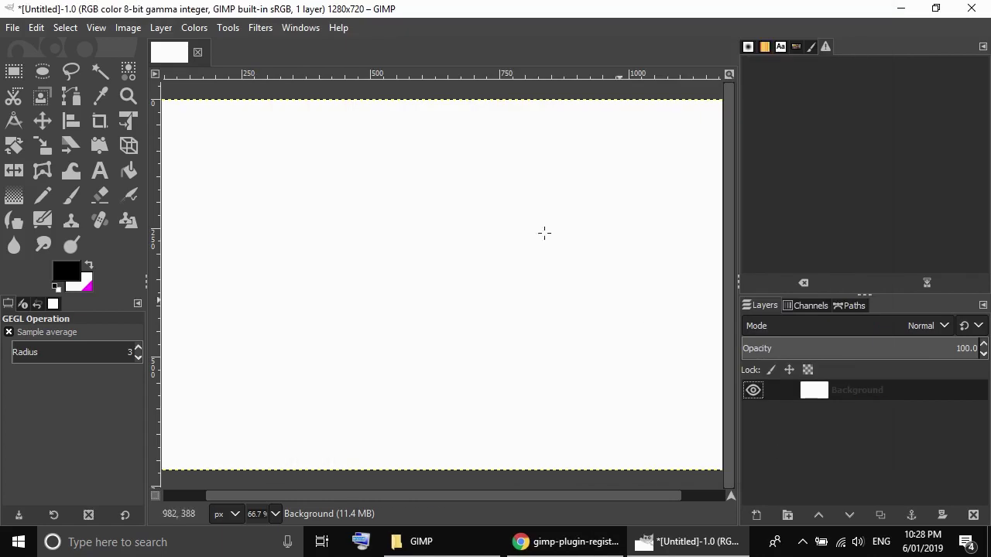
# - Quit GIMP, discarding the unsaved blank image
pyautogui.click(13, 27)
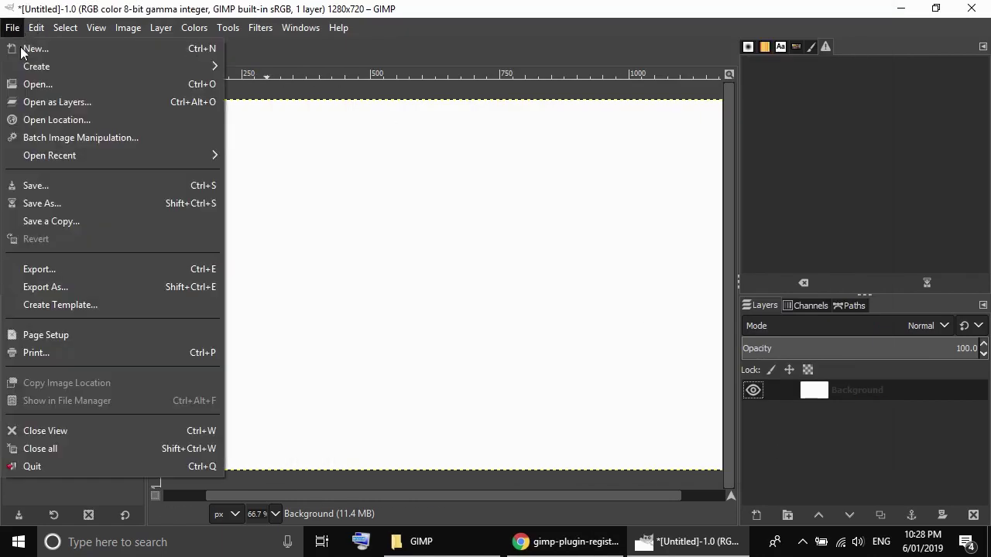
pyautogui.click(91, 466)
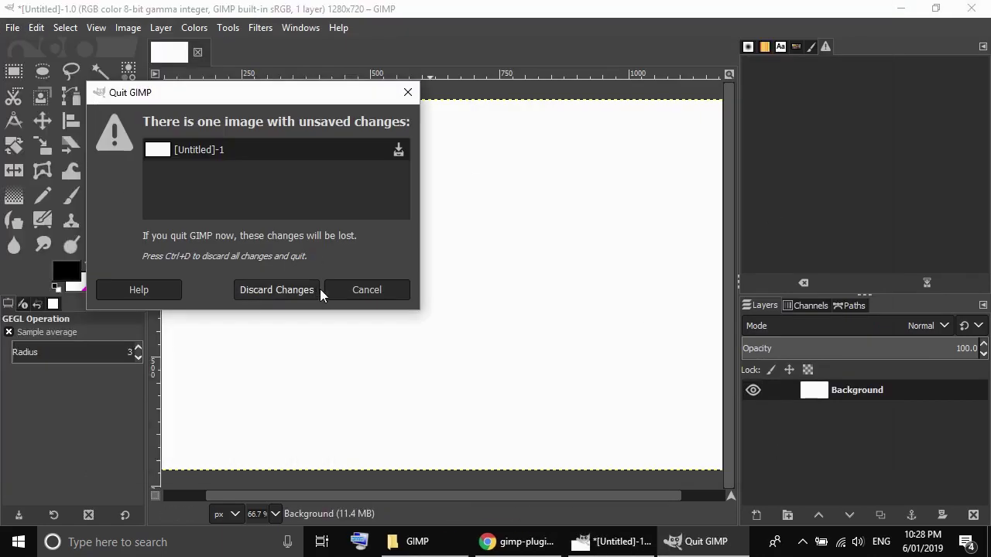
pyautogui.click(279, 293)
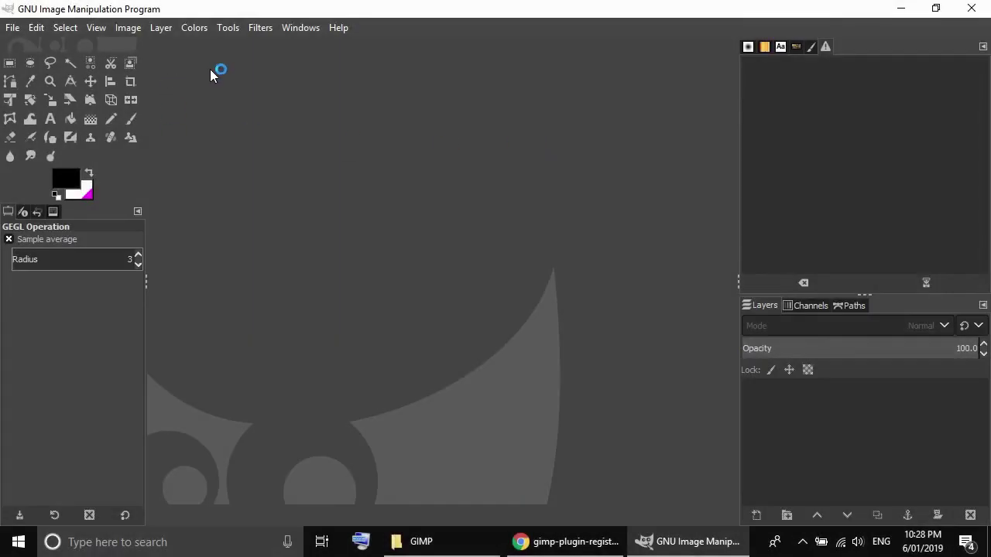
# - After relaunching, confirm Layer Effects now appears under the Layer menu
pyautogui.click(166, 34)
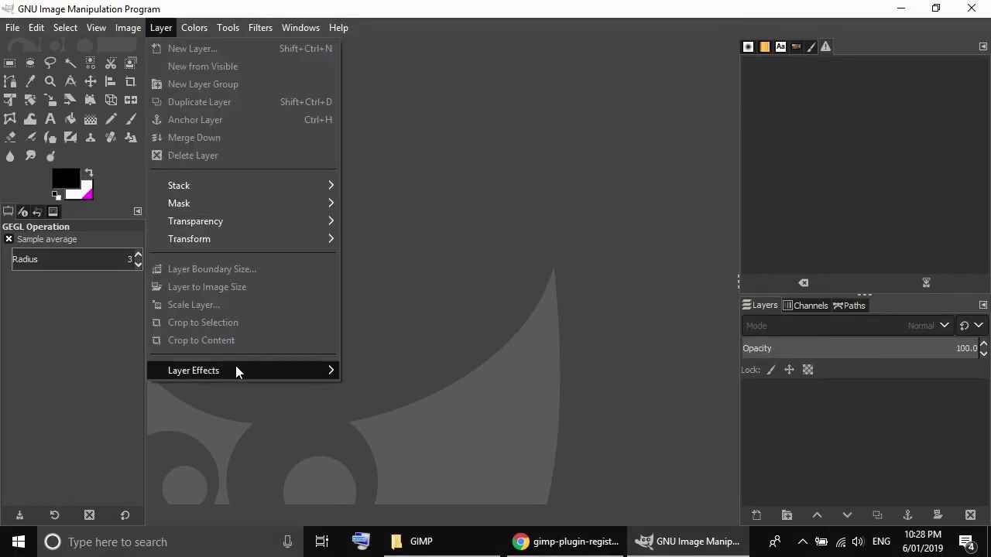
pyautogui.moveTo(194, 370)
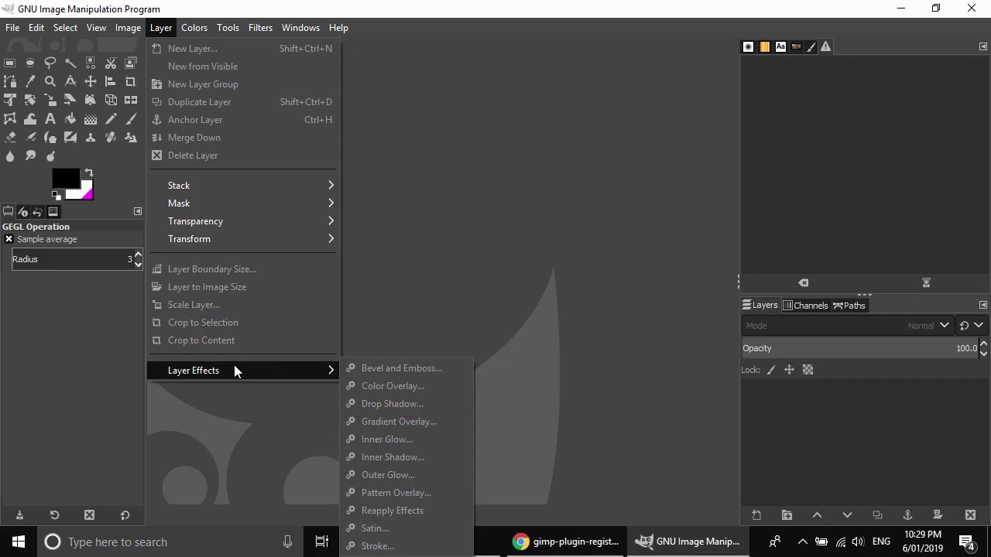
pyautogui.click(409, 246)
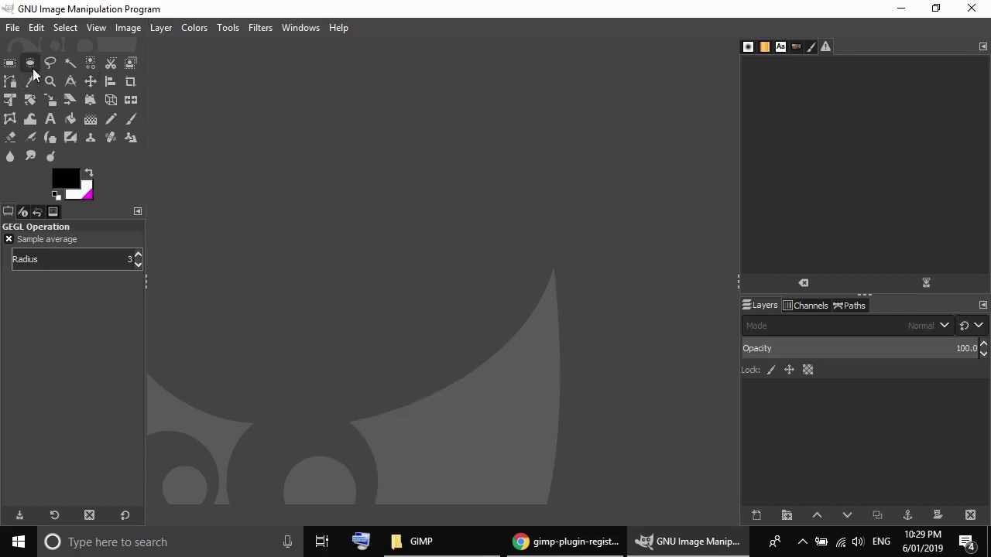
pyautogui.click(21, 29)
# - Create a new 1920×1080 white image and draw a text box on it
pyautogui.click(25, 49)
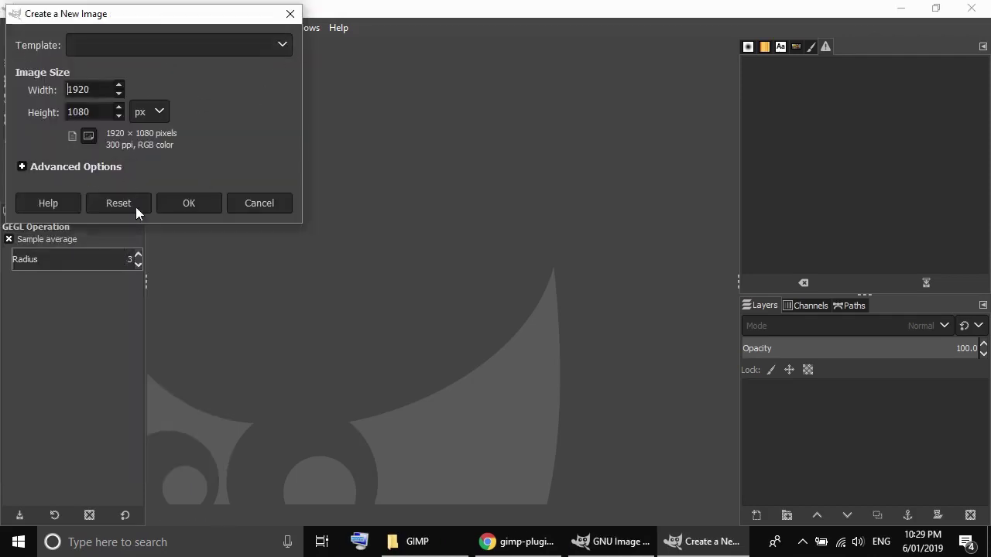
pyautogui.click(161, 203)
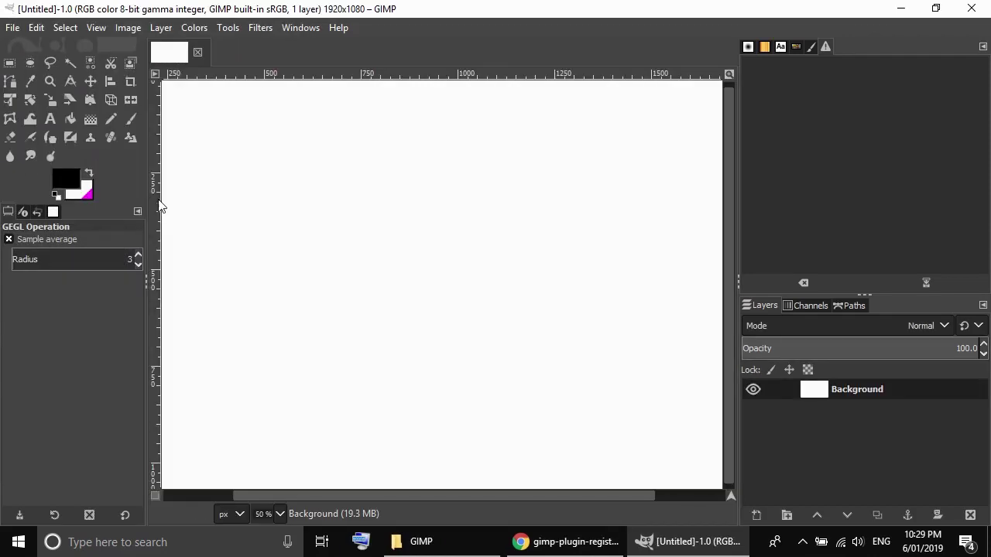
pyautogui.click(51, 121)
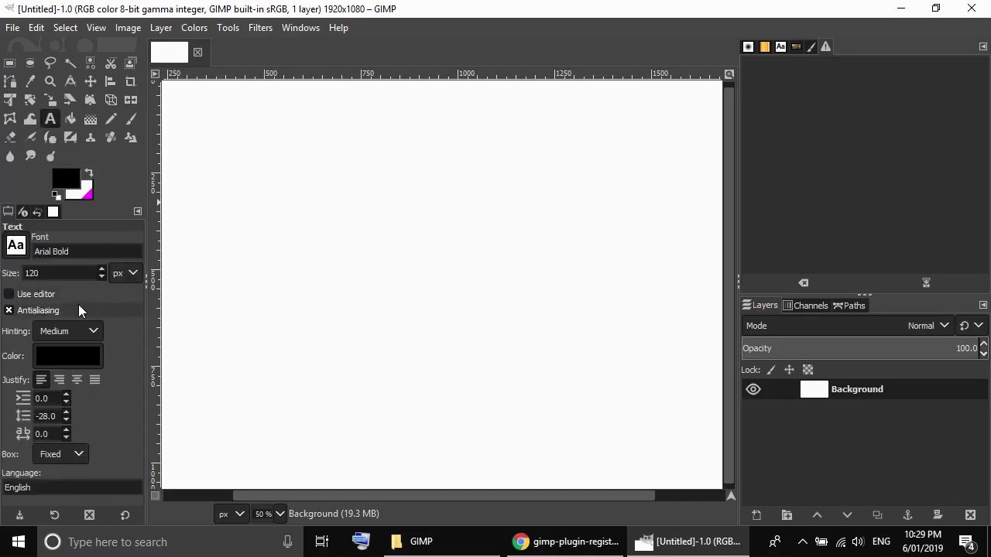
pyautogui.click(242, 204)
pyautogui.moveTo(260, 228); pyautogui.dragTo(571, 325)
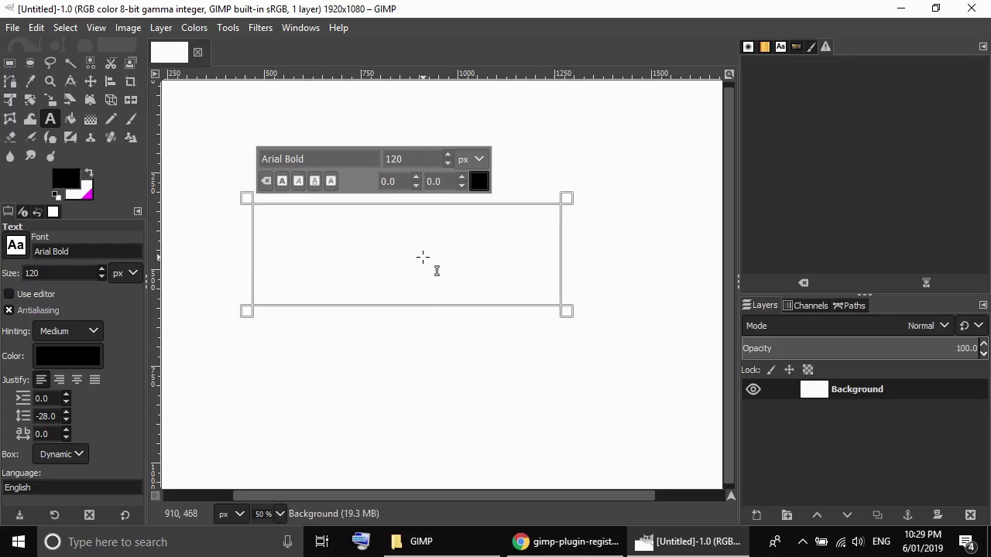
# - Type bigBOSS97, fit the box to the word, and select the text for recolouring
pyautogui.write('big')
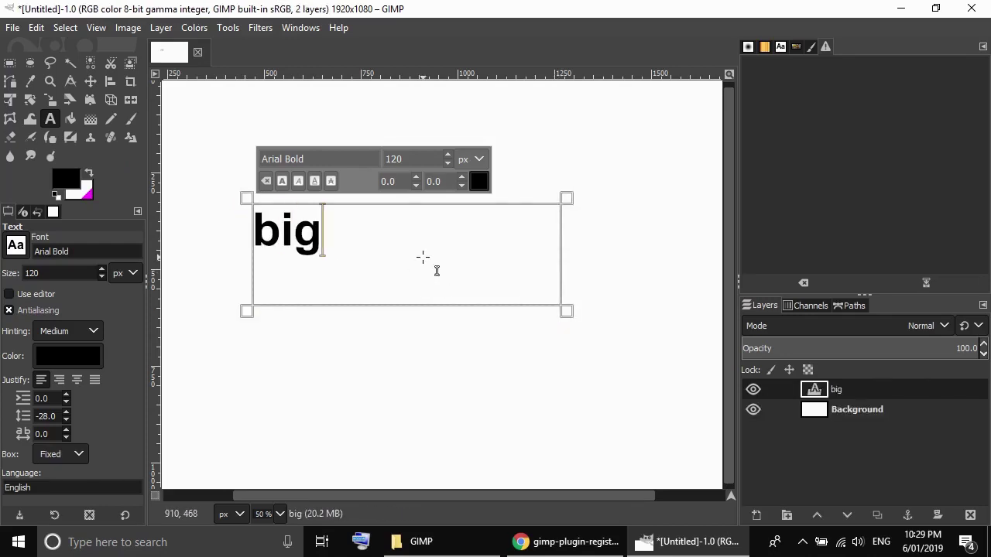
pyautogui.write('BOSS')
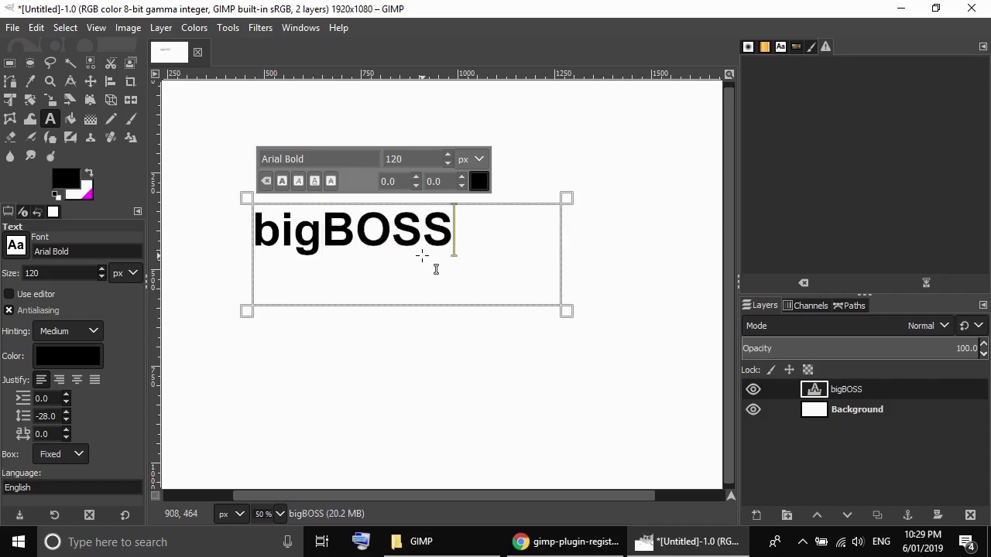
pyautogui.write('97')
pyautogui.moveTo(566, 311); pyautogui.dragTo(537, 268)
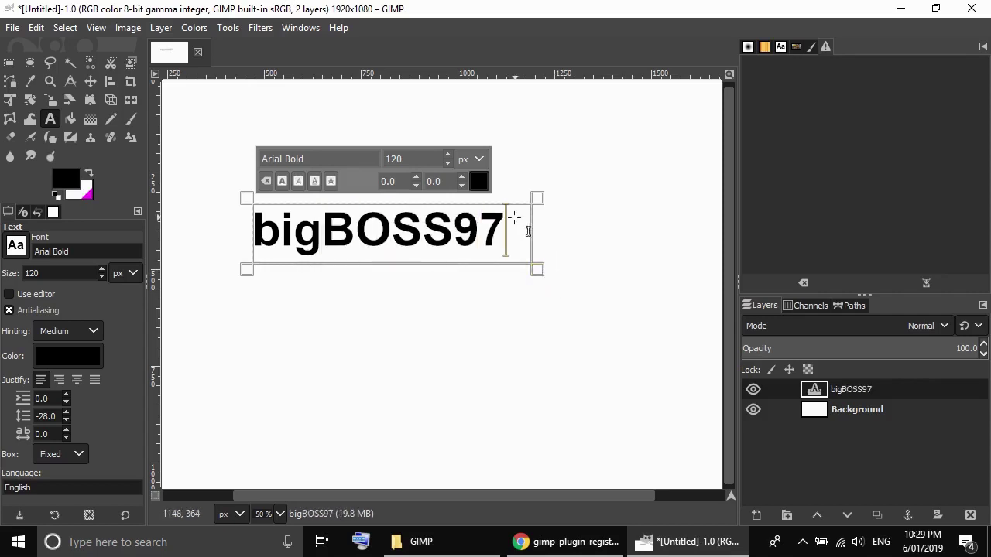
pyautogui.moveTo(513, 232); pyautogui.dragTo(241, 224)
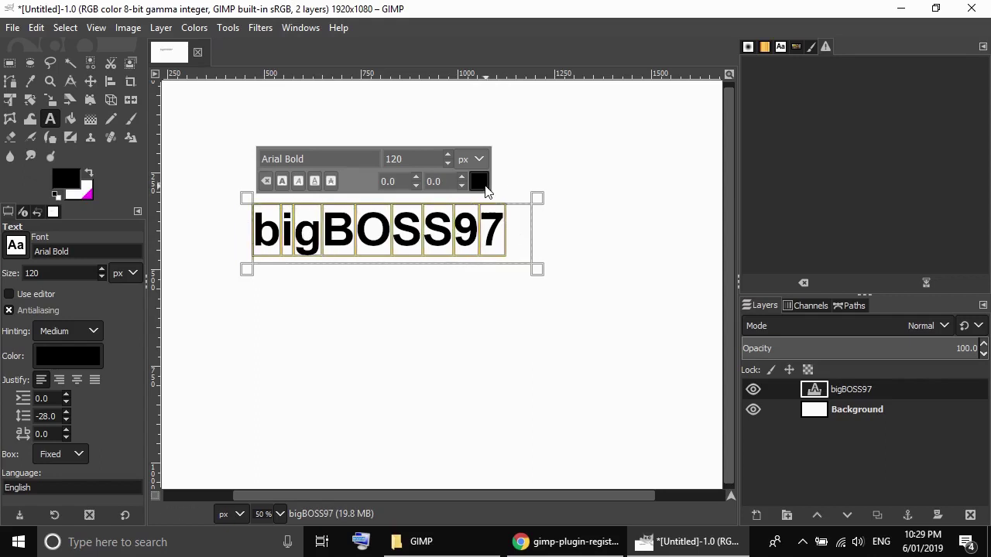
pyautogui.click(478, 181)
# - Make the text green, then try Layer Effects > Stroke, which crashes the plug-in
pyautogui.click(533, 318)
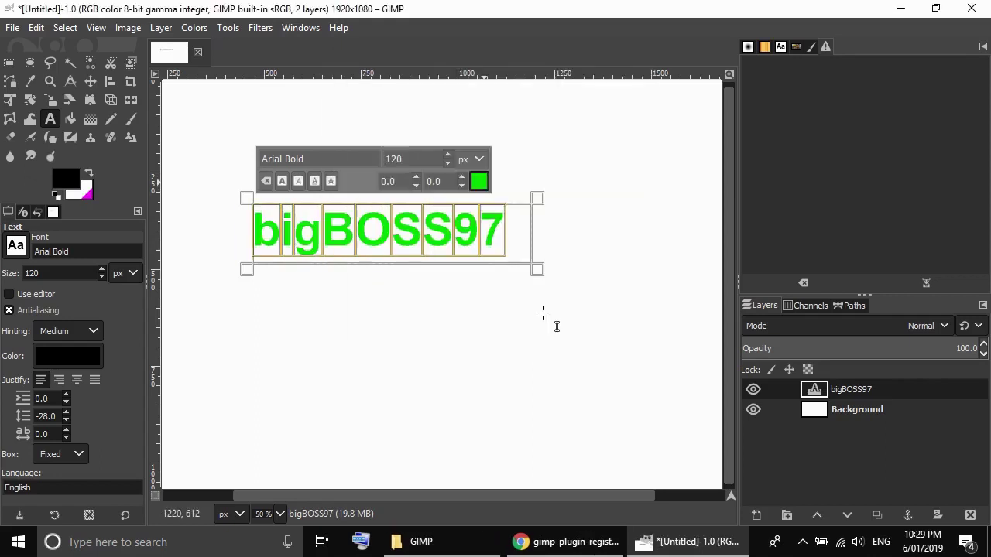
pyautogui.press('r')
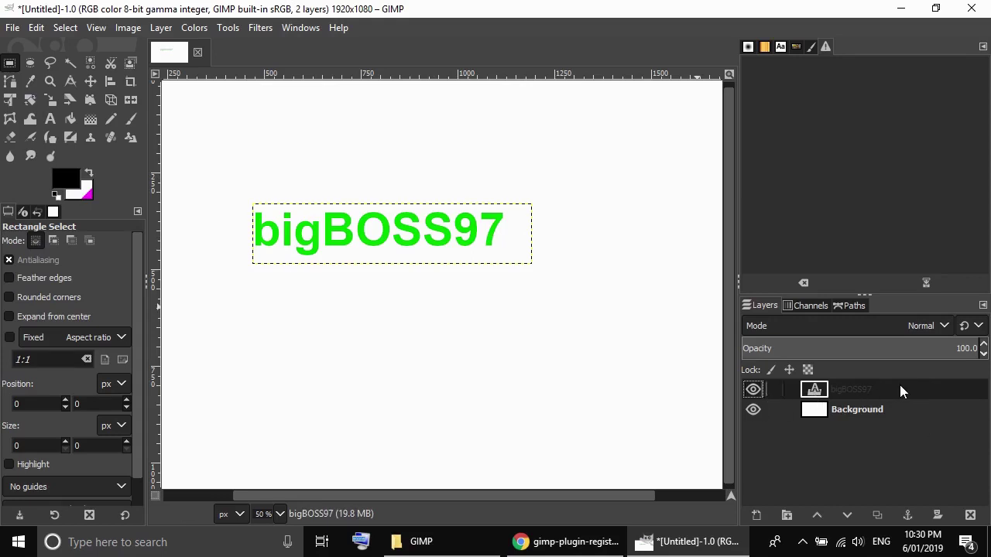
pyautogui.click(164, 28)
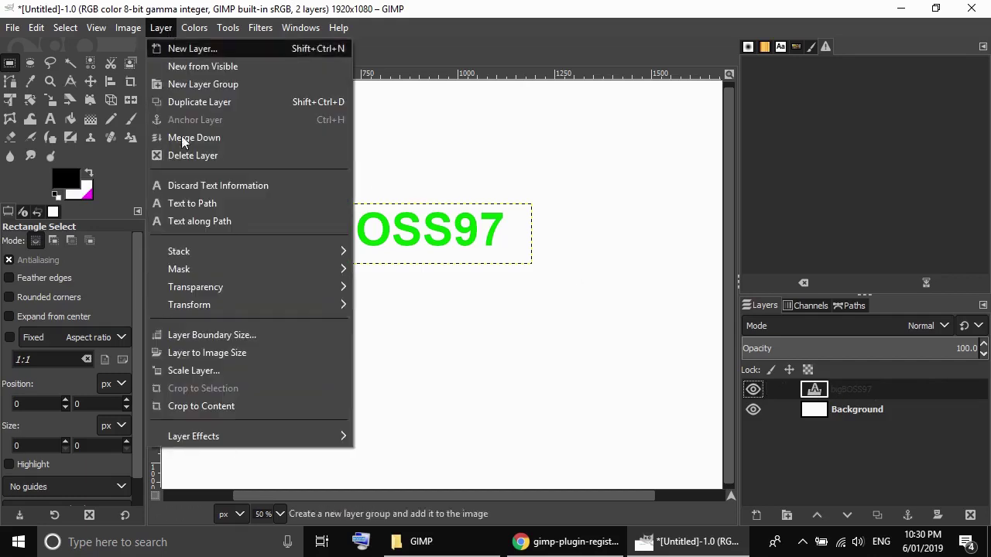
pyautogui.moveTo(194, 436)
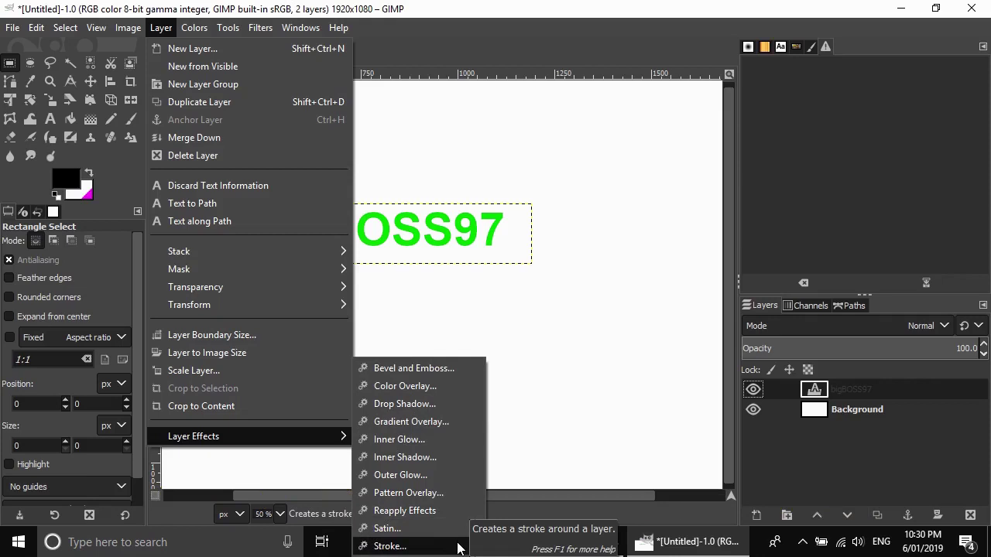
pyautogui.click(390, 545)
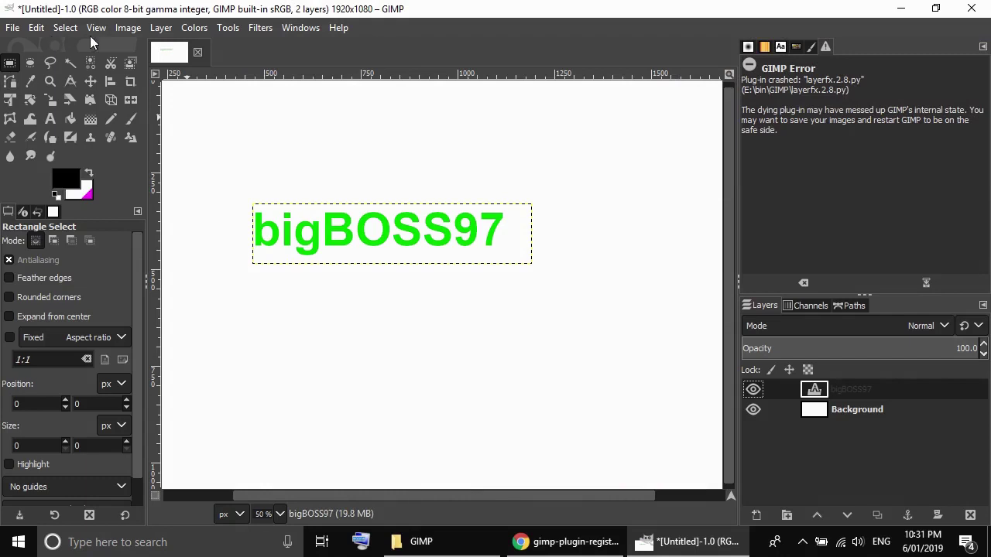
# - Apply a Stroke effect to bigBOSS97 with position 100 and size 5
pyautogui.click(161, 30)
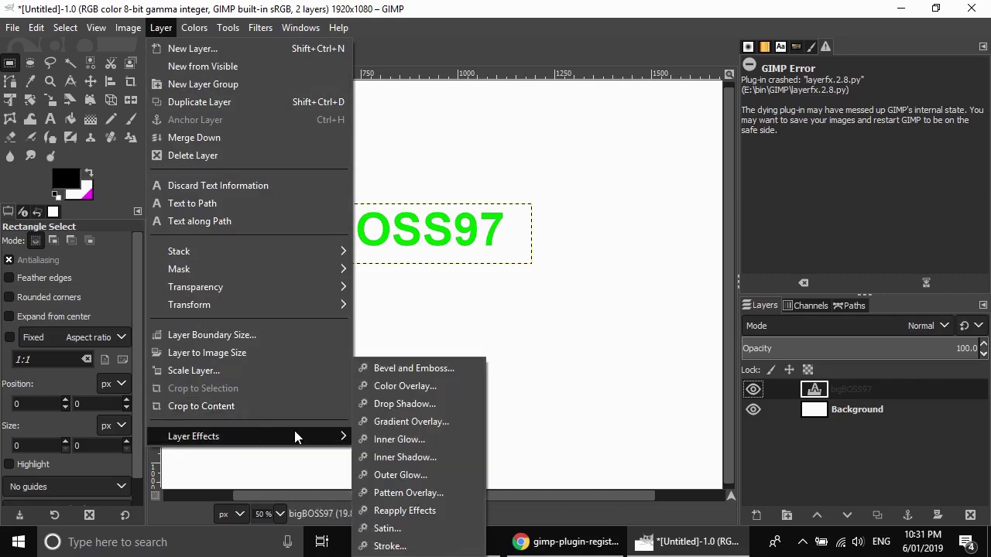
pyautogui.click(391, 546)
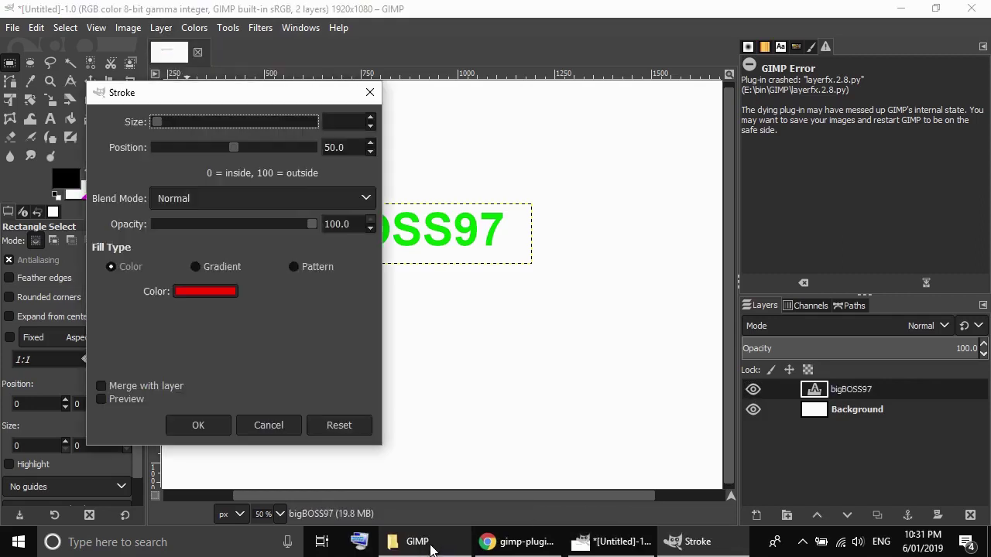
pyautogui.click(235, 148)
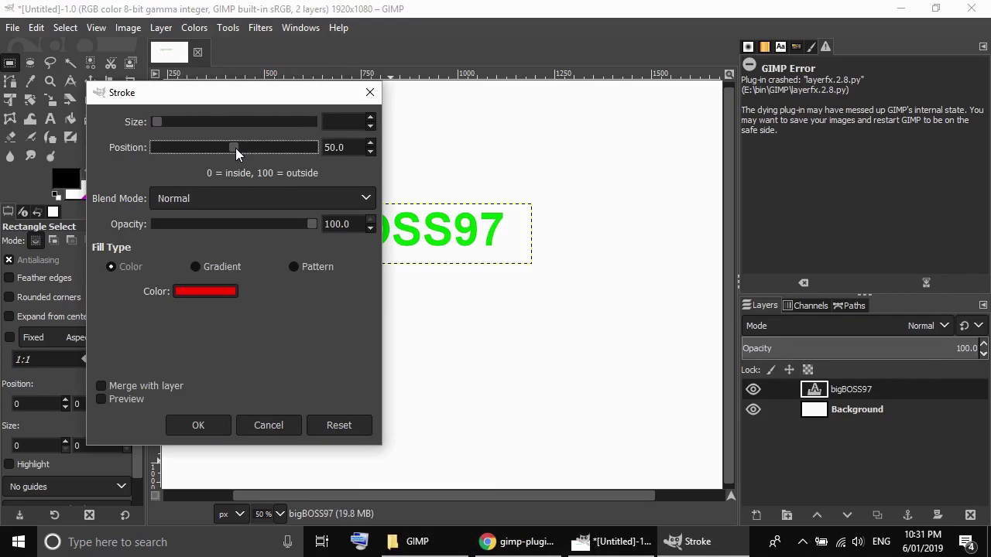
pyautogui.moveTo(236, 148); pyautogui.dragTo(333, 161)
pyautogui.click(371, 118)
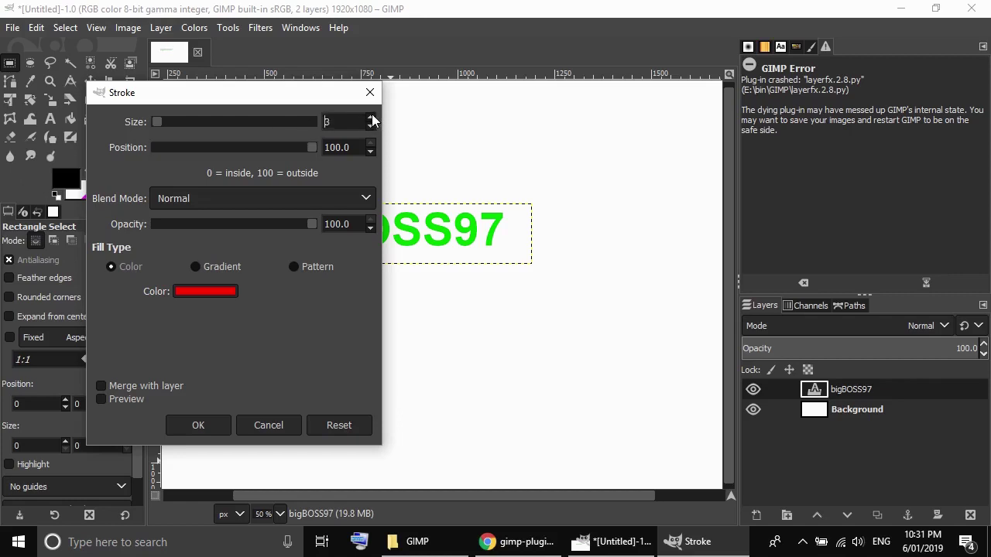
pyautogui.click(372, 117)
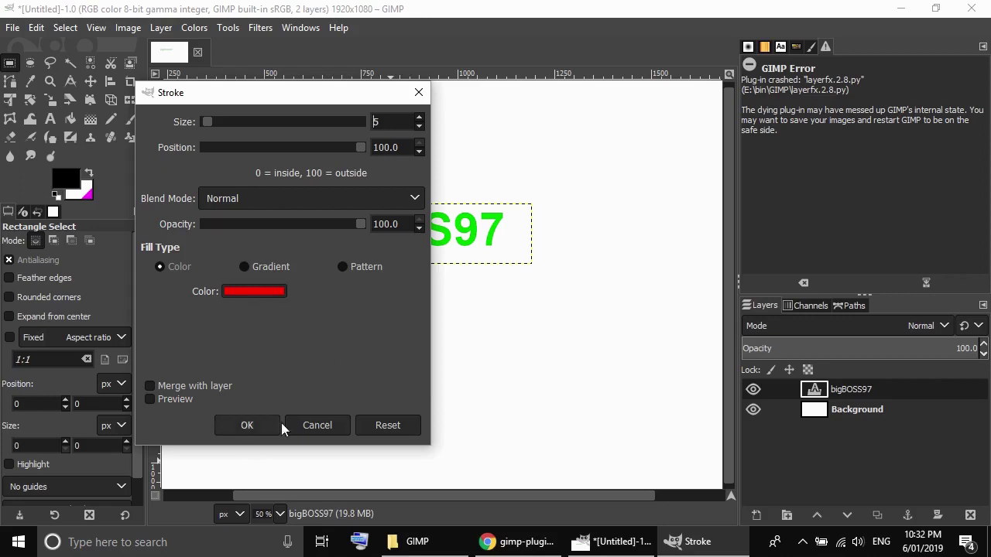
pyautogui.click(247, 427)
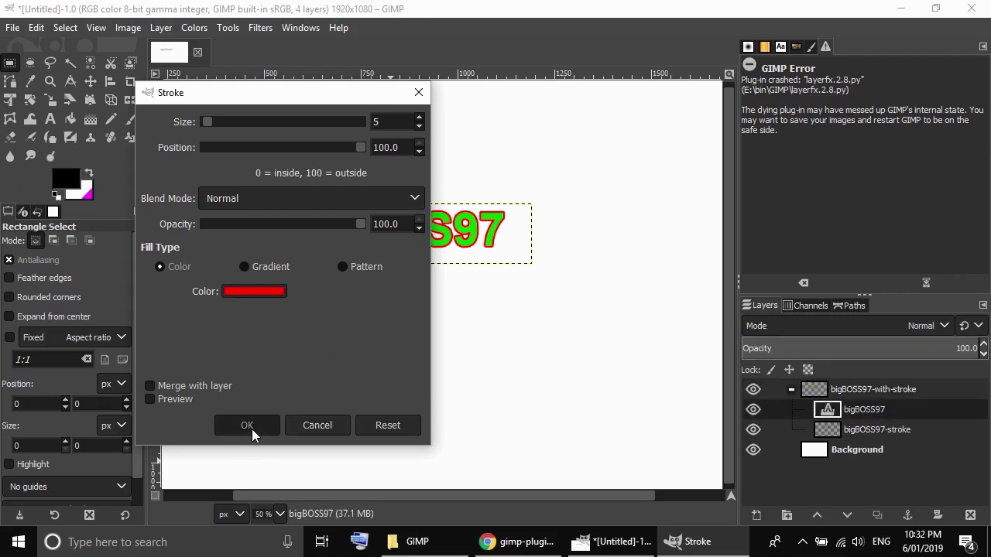
# - Zoom in on the letter b's outline and inspect the stroke group's layers
pyautogui.press('z')
pyautogui.moveTo(234, 181); pyautogui.dragTo(301, 268)
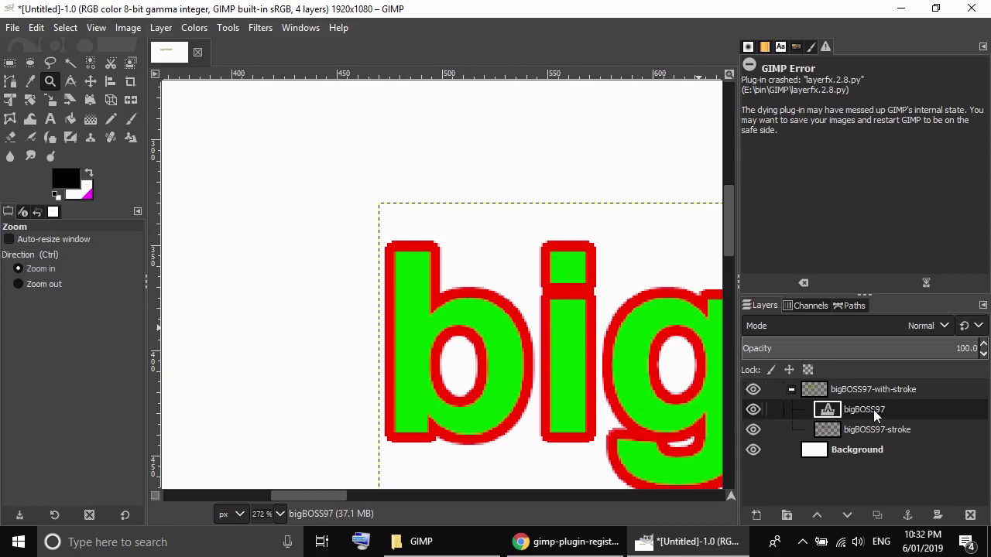
pyautogui.click(868, 425)
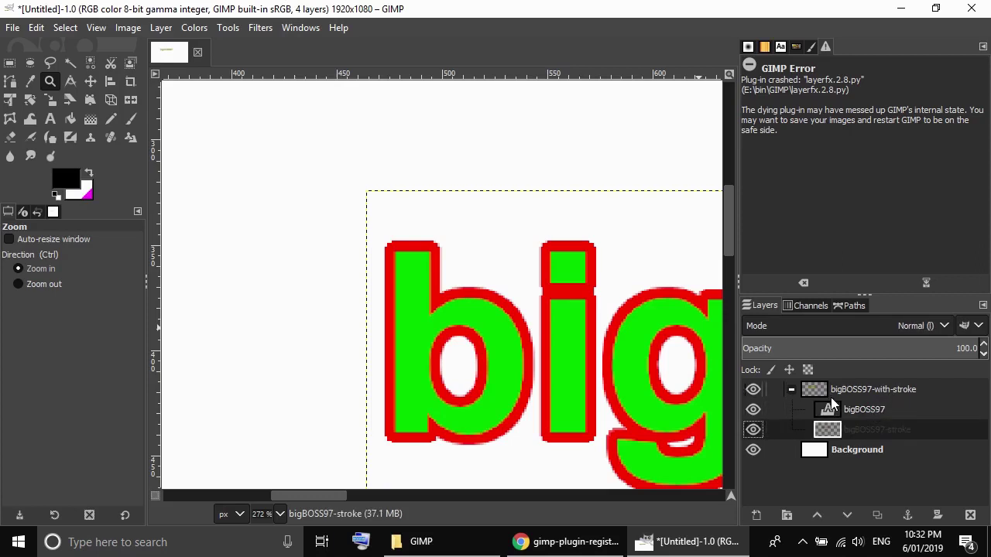
pyautogui.click(792, 389)
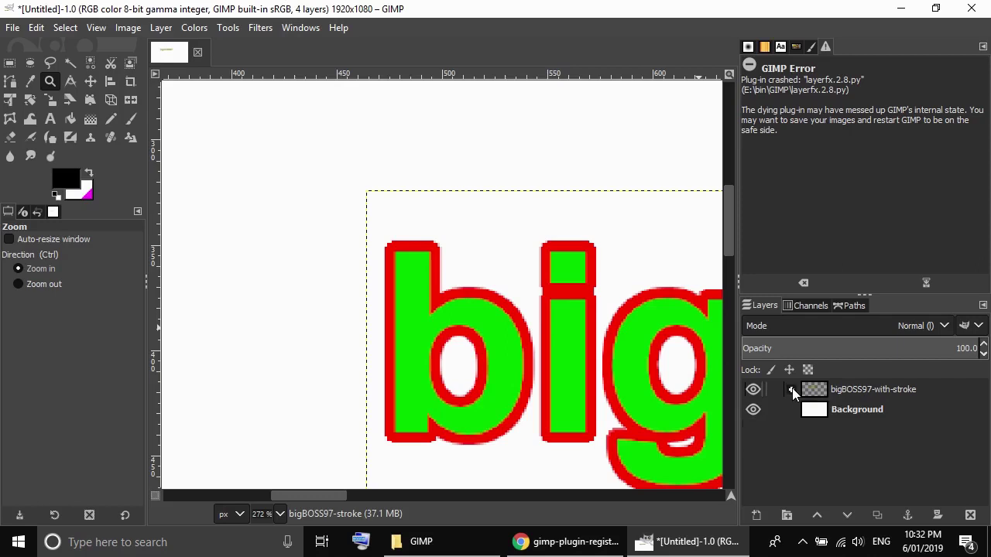
pyautogui.click(792, 389)
pyautogui.click(847, 407)
pyautogui.click(857, 431)
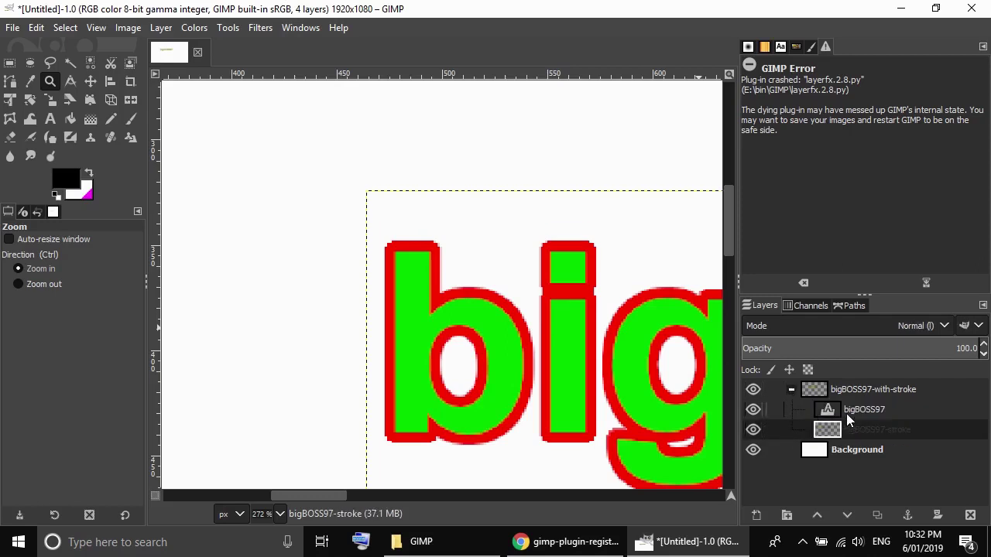
# - Toggle the bigBOSS97-with-stroke group's visibility off and on, then collapse it
pyautogui.click(792, 390)
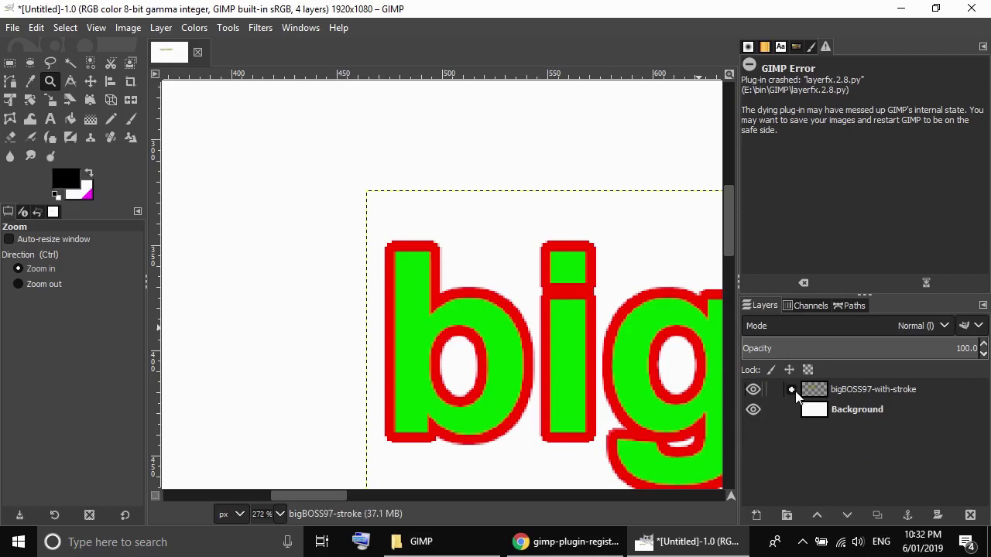
pyautogui.click(753, 389)
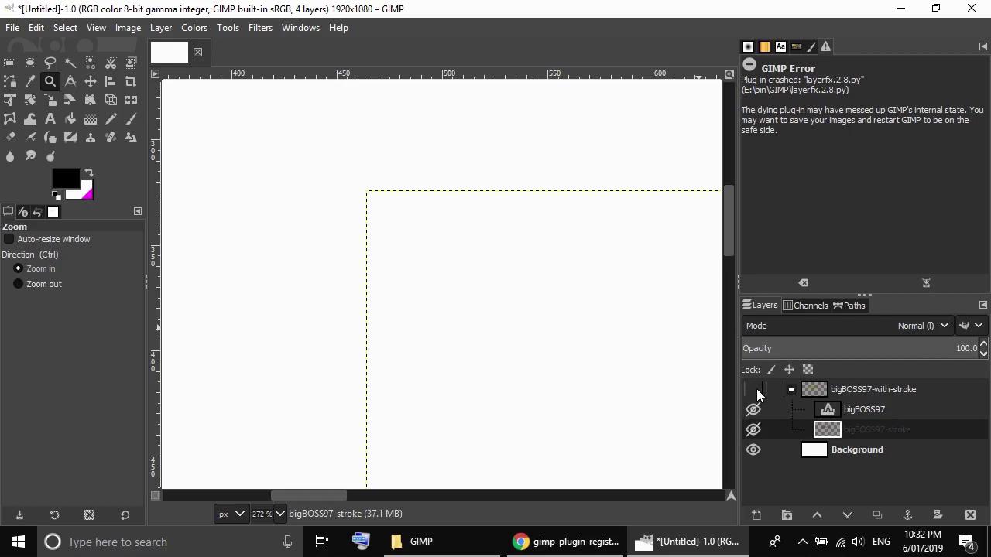
pyautogui.click(753, 389)
pyautogui.click(792, 391)
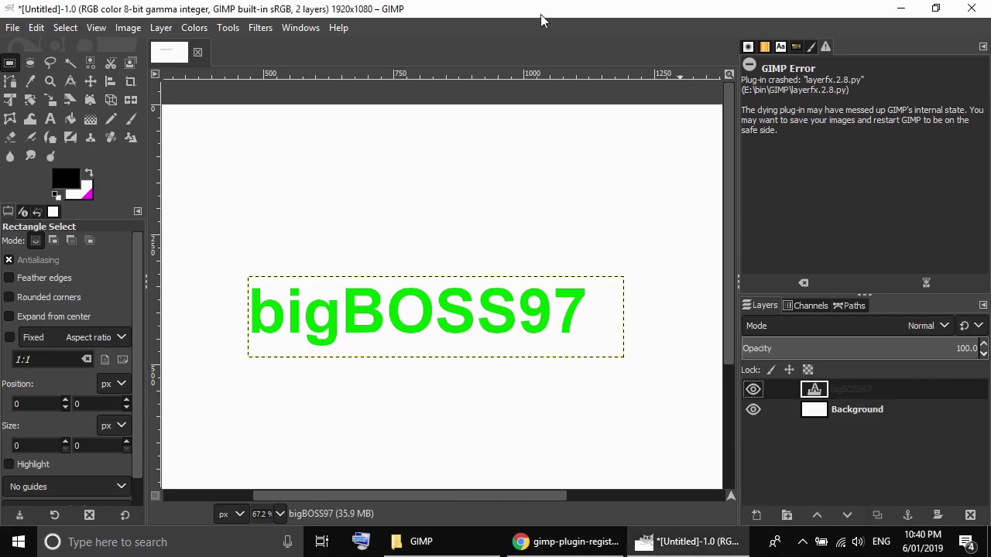
# - Retry Layer Effects > Stroke on the green text, which crashes again
pyautogui.click(159, 29)
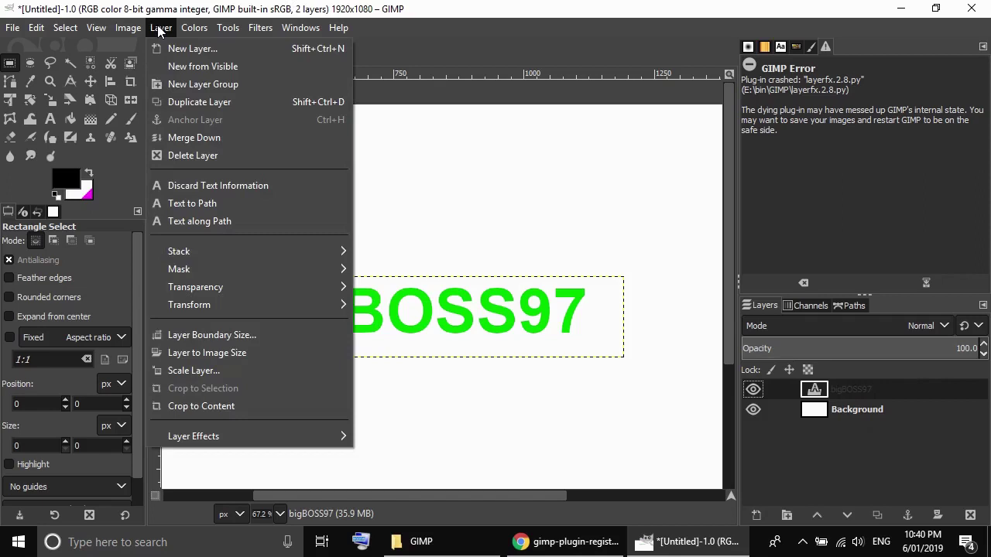
pyautogui.moveTo(194, 437)
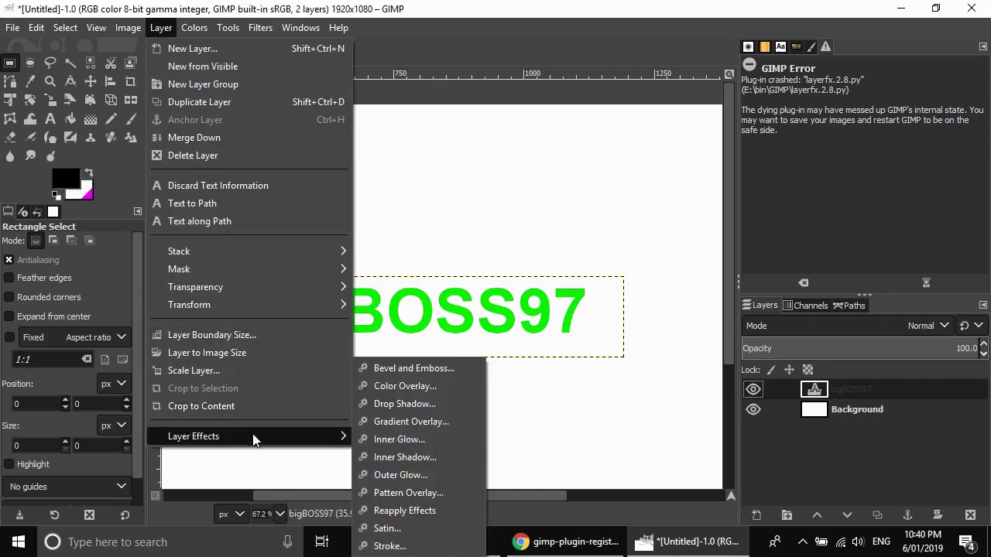
pyautogui.click(389, 546)
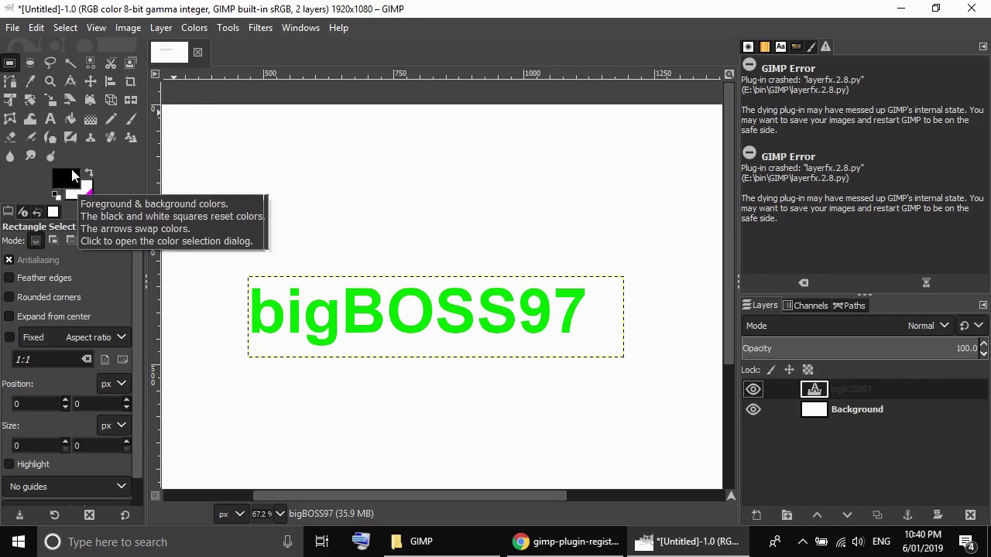
# - Set the foreground colour to dark green 003c00
pyautogui.click(72, 176)
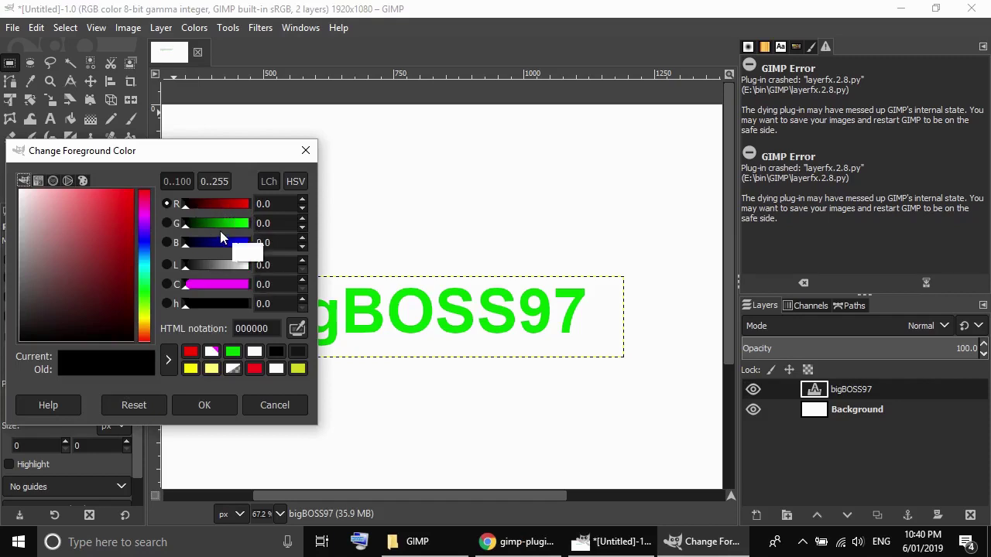
pyautogui.moveTo(204, 223); pyautogui.dragTo(202, 224)
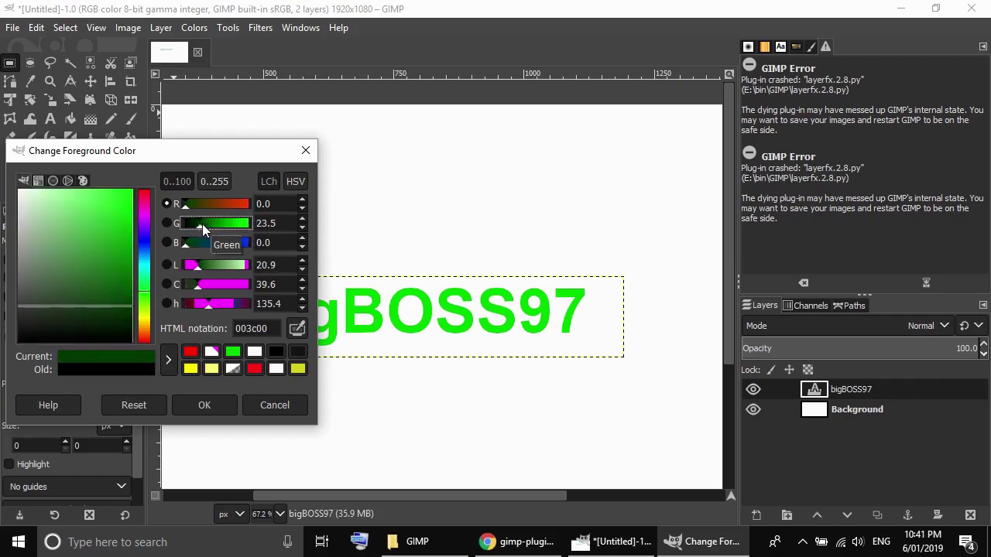
pyautogui.click(202, 402)
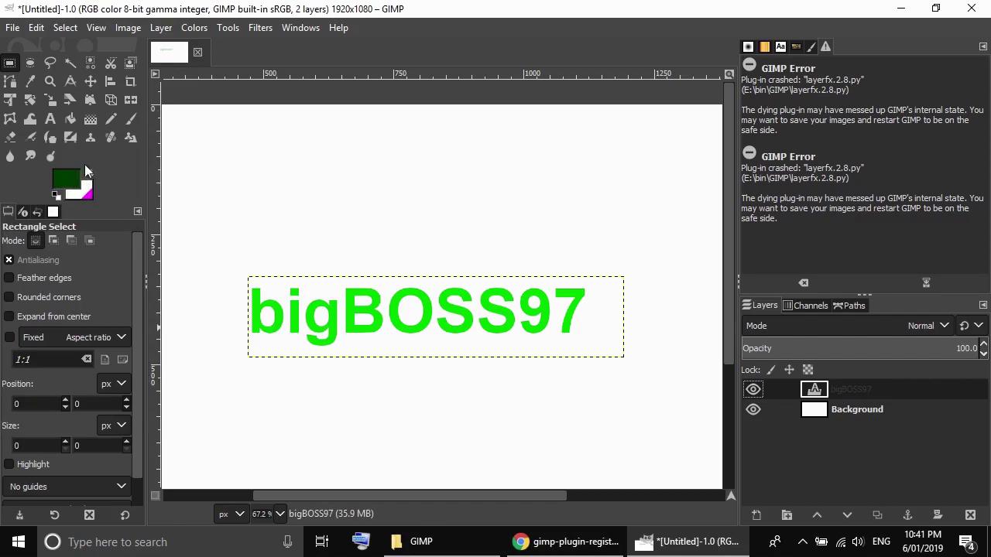
# - Apply a size-5 Layer Effects Stroke outside bigBOSS97, coloured with the dark green foreground colour
pyautogui.click(162, 29)
pyautogui.moveTo(193, 436)
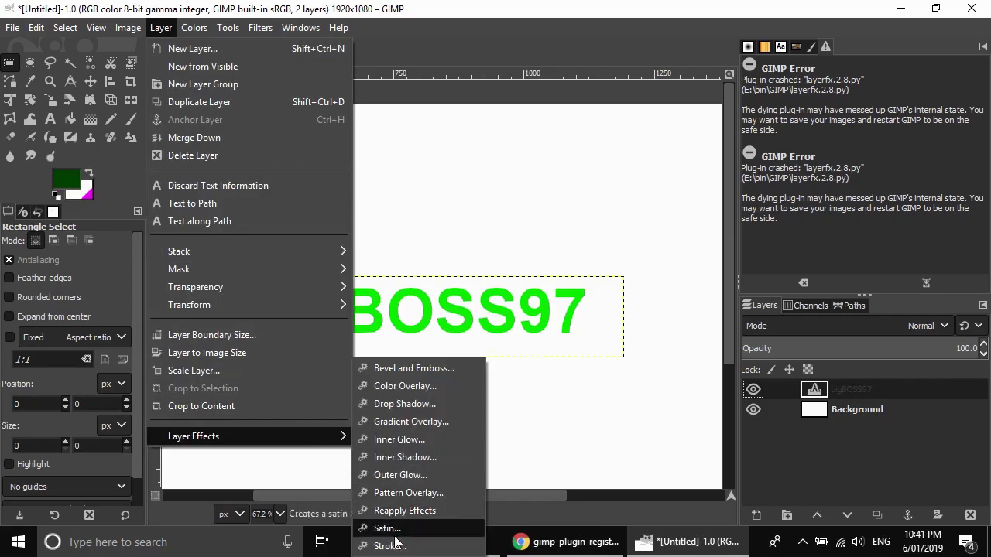
pyautogui.click(398, 546)
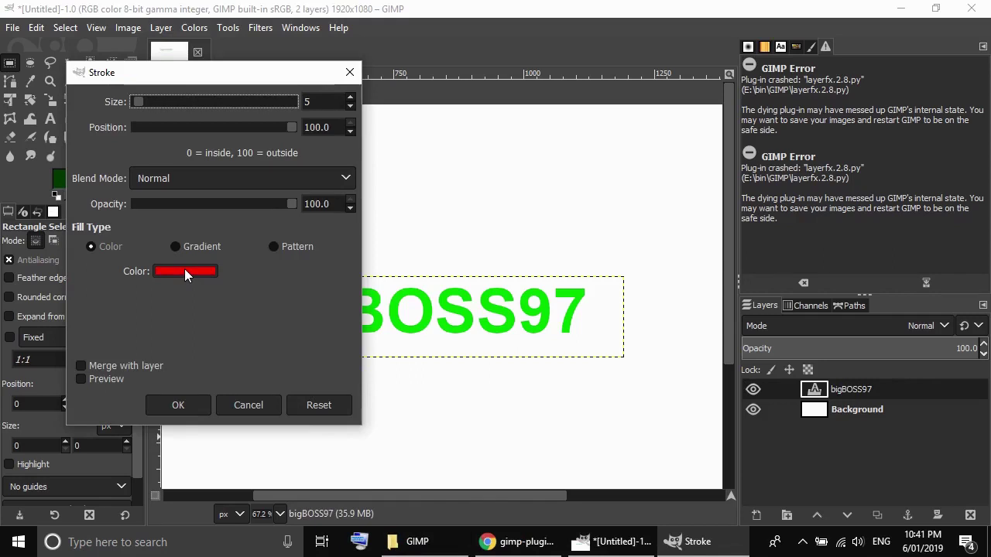
pyautogui.rightClick(184, 271)
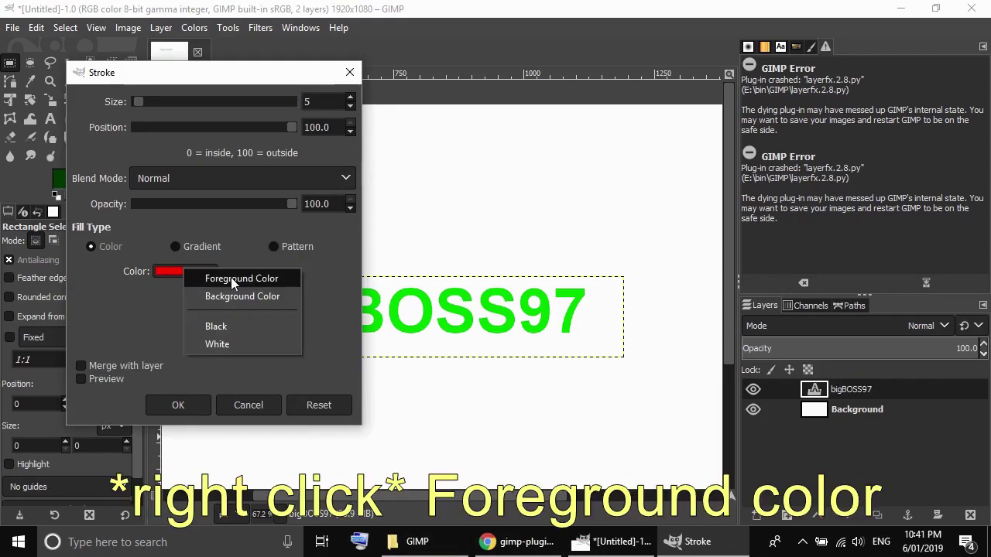
pyautogui.click(288, 280)
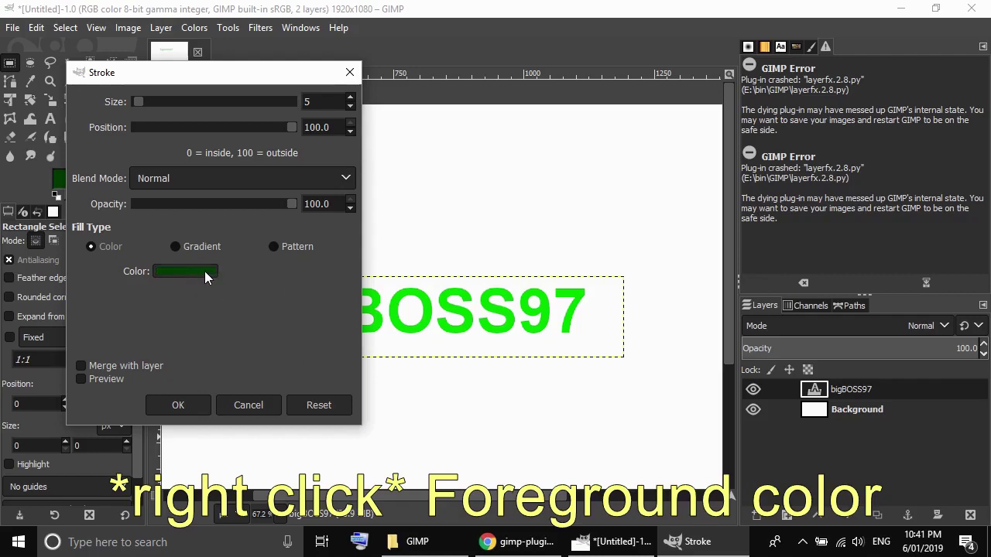
pyautogui.moveTo(185, 73); pyautogui.dragTo(249, 77)
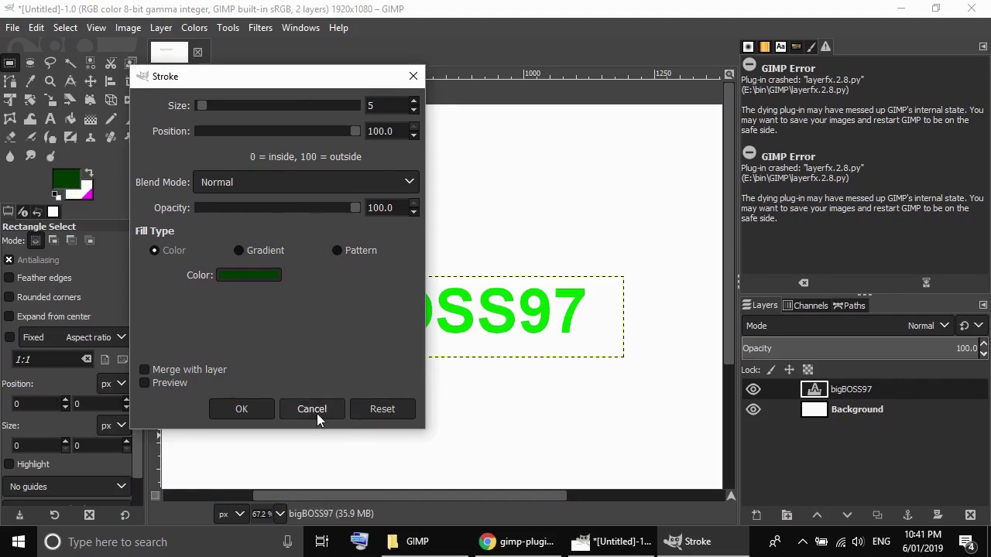
pyautogui.click(242, 409)
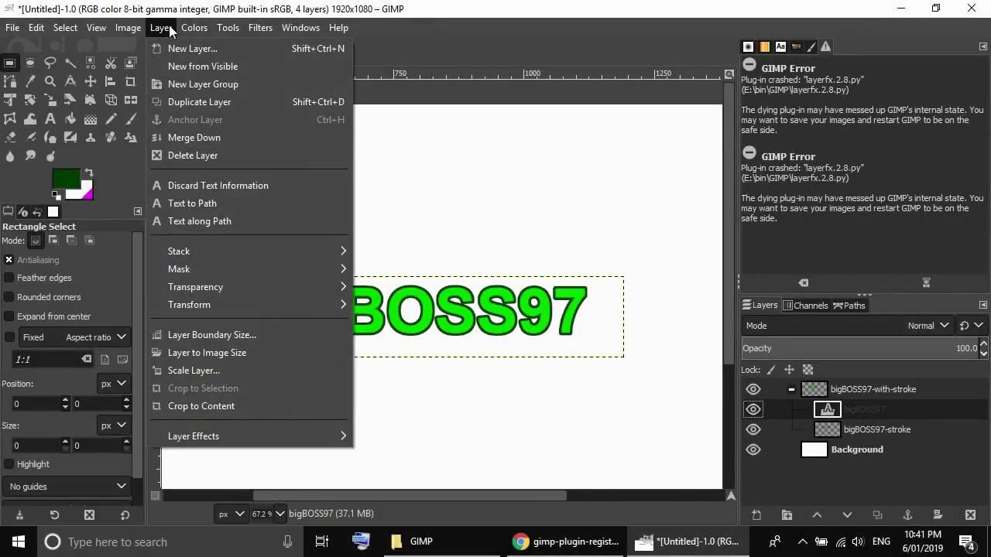
pyautogui.moveTo(194, 436)
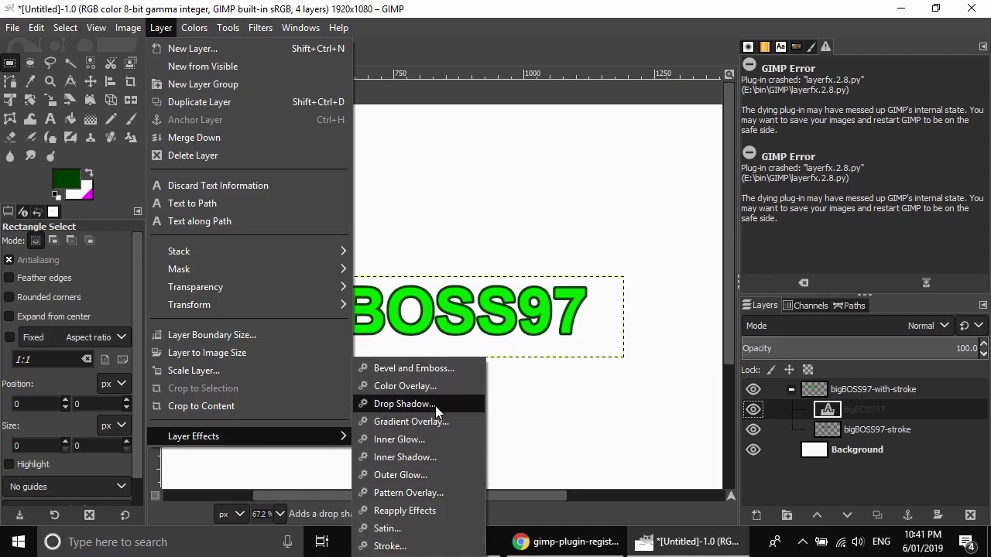
pyautogui.click(580, 28)
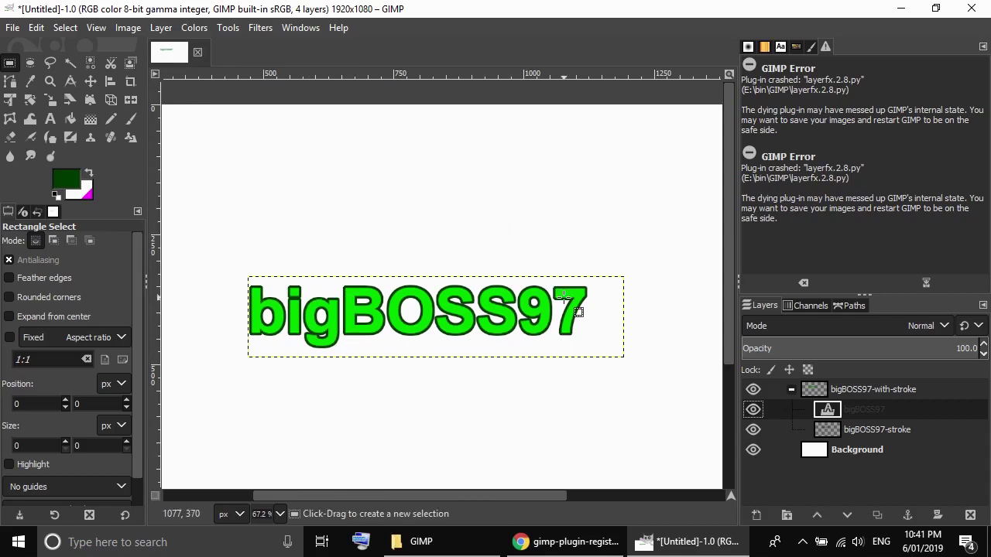